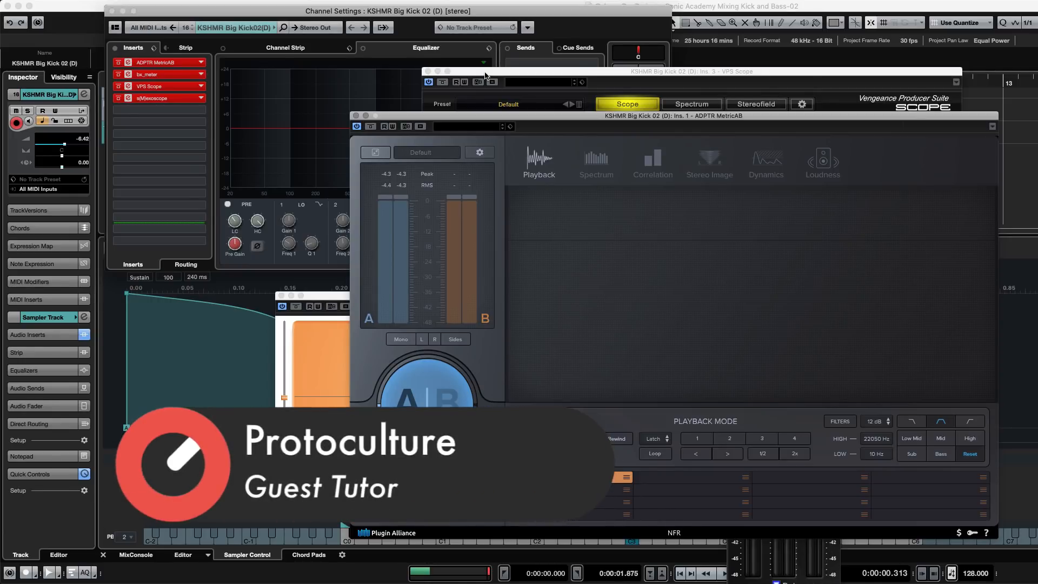
- Reposition the MetricAB window, then open the s(M)exoscope insert to view it and close it
left_click_drag(522, 119, 449, 119)
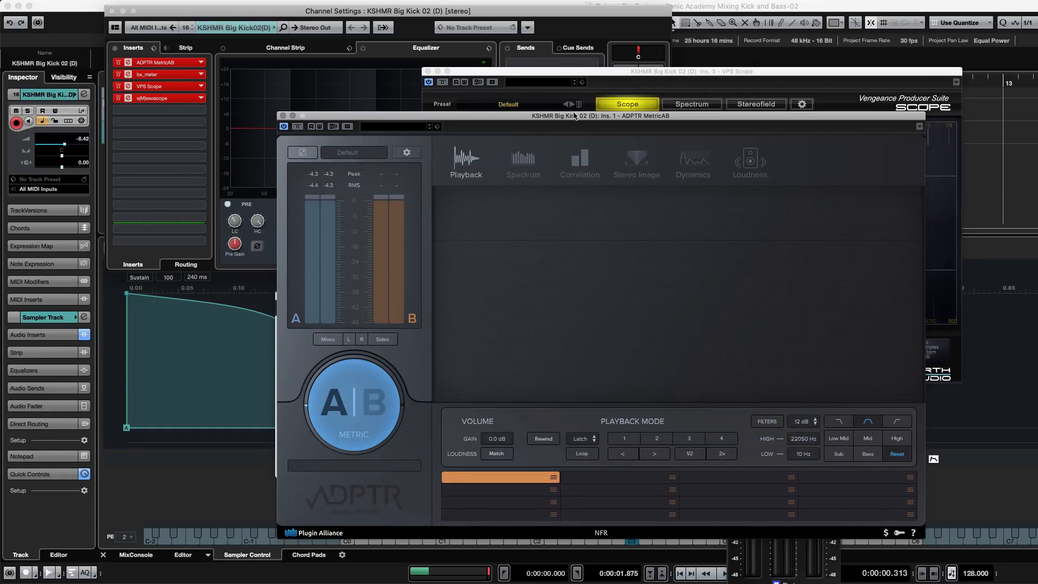
left_click_drag(574, 117, 547, 119)
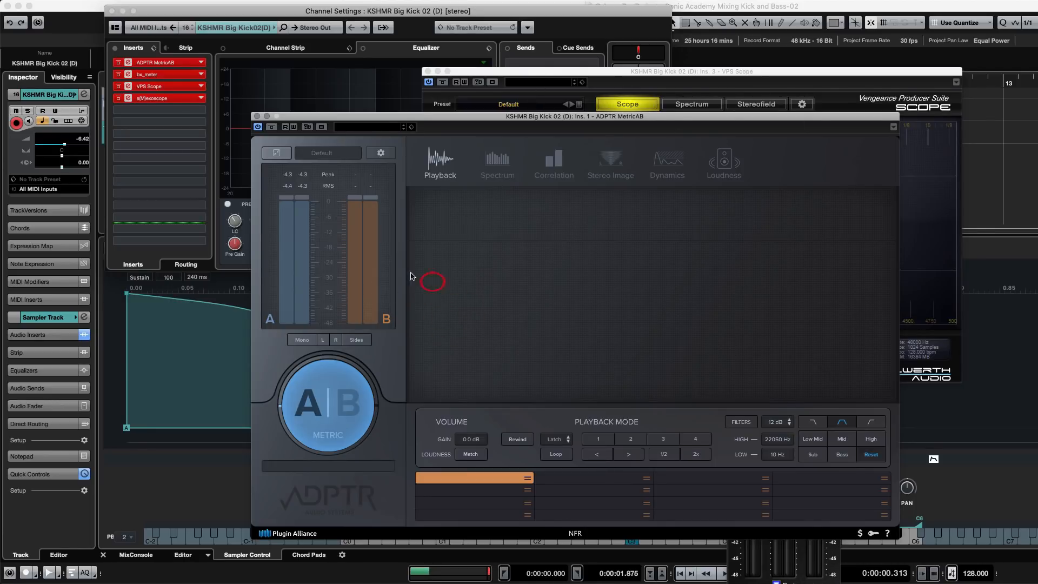
left_click(407, 116)
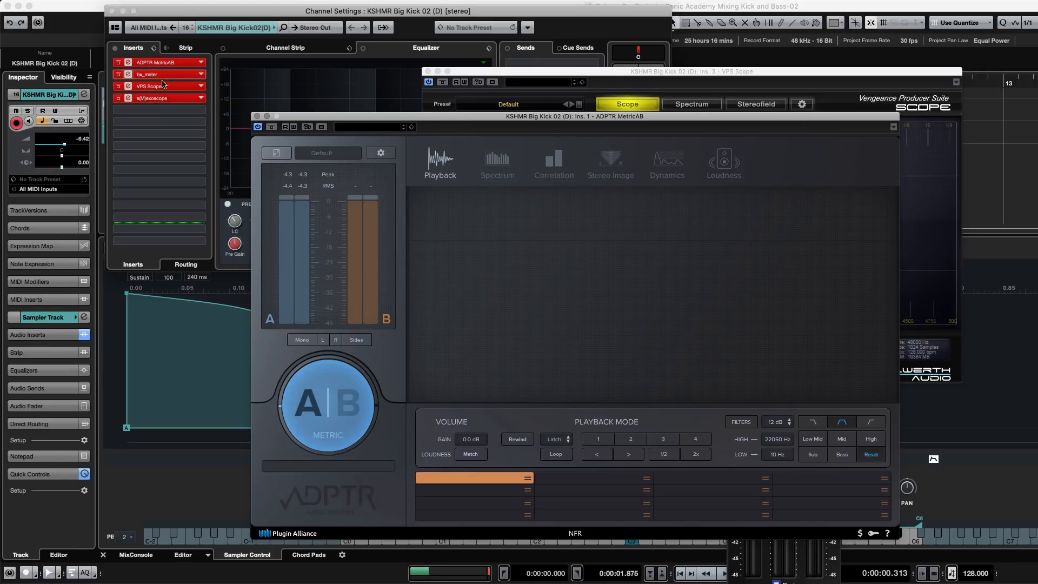
double_click(129, 99)
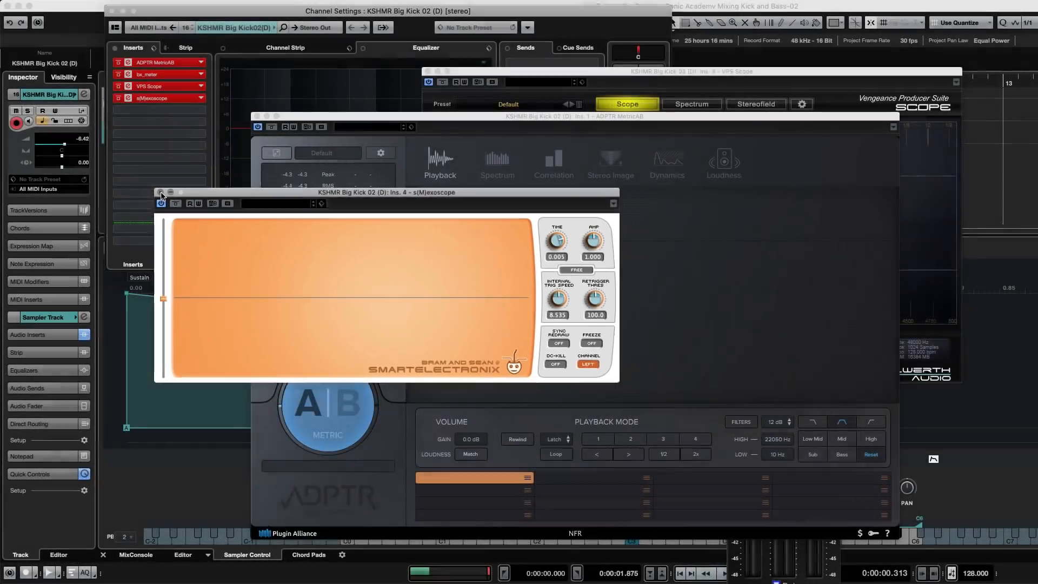
left_click(170, 197)
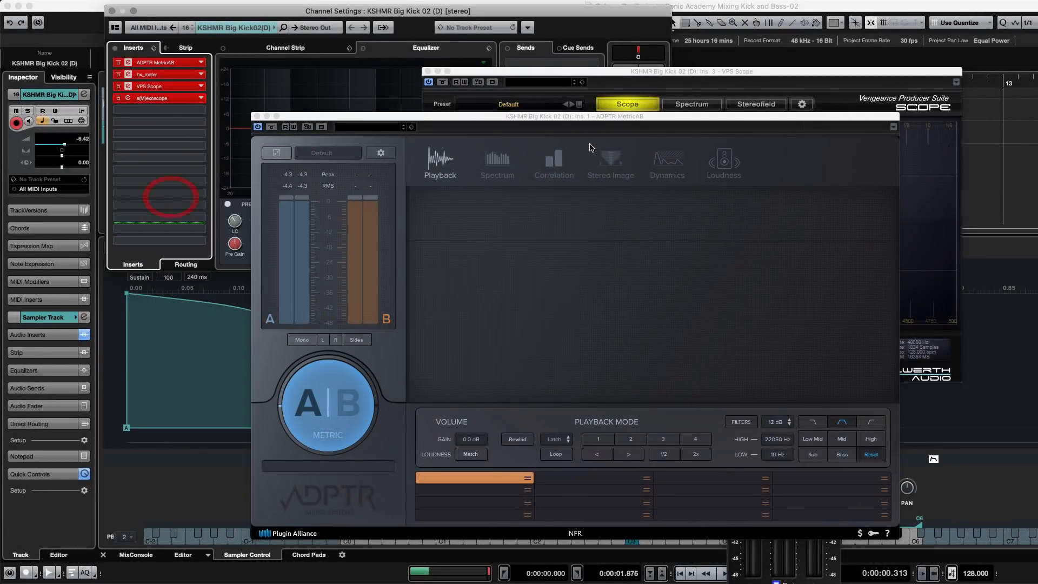
- Bring the VPS Scope window forward and play the kick to examine its waveform on the Scope page
left_click(560, 71)
left_click_drag(560, 72, 552, 126)
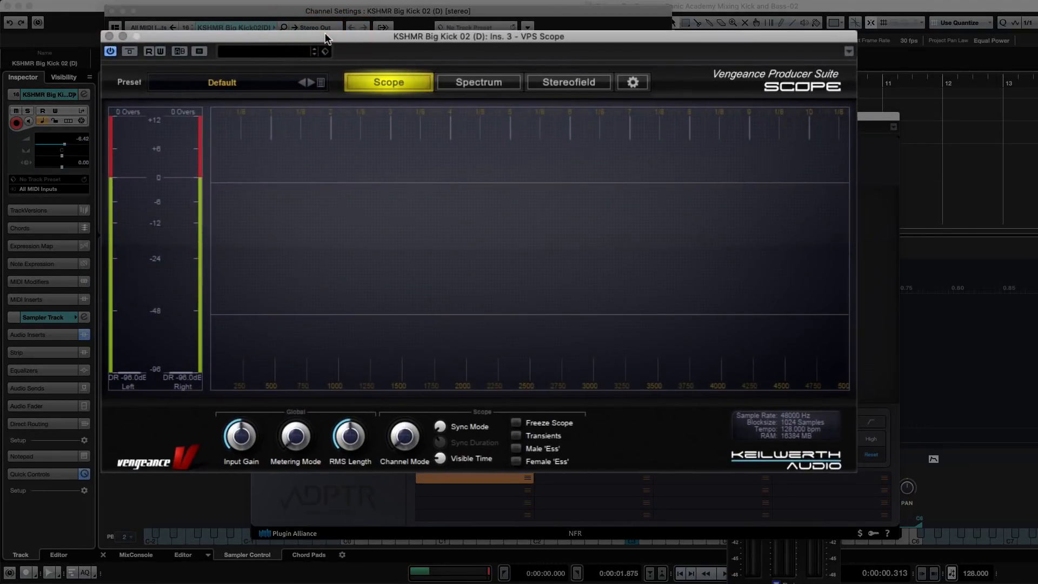
mouse_move(449, 435)
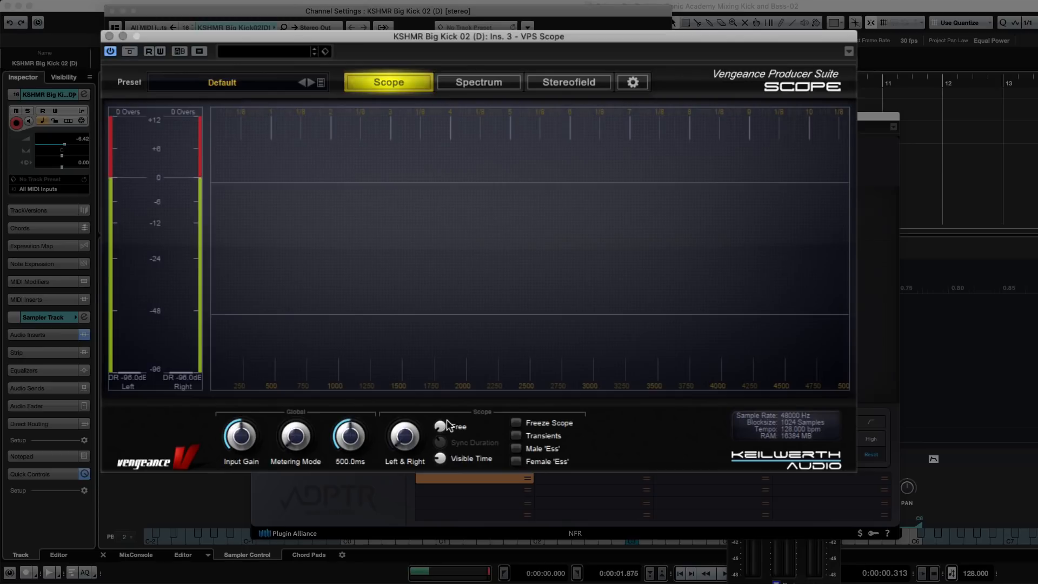
left_click_drag(450, 387, 265, 108)
key("space")
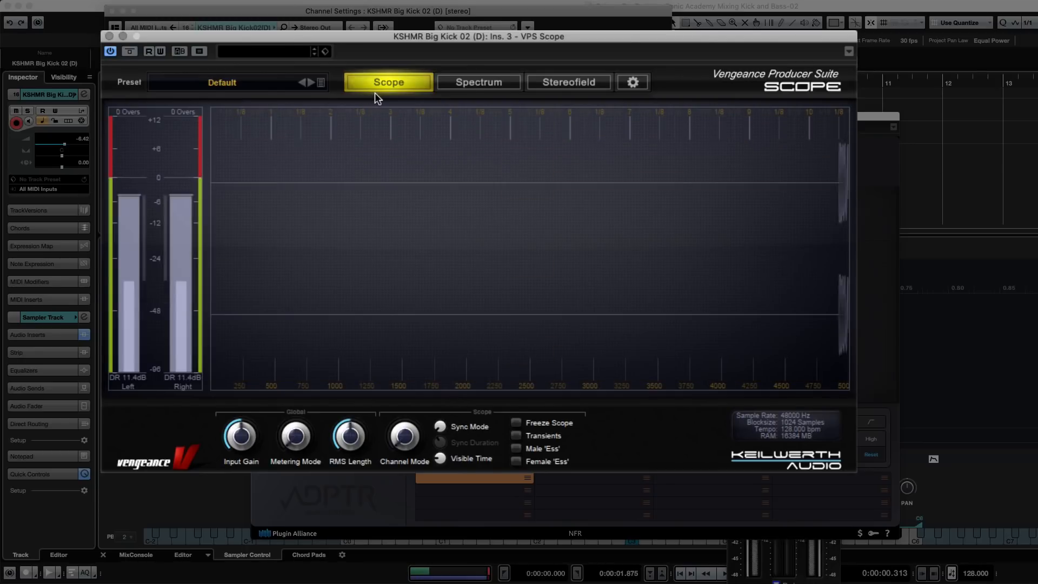
left_click_drag(642, 168, 490, 216)
key("space")
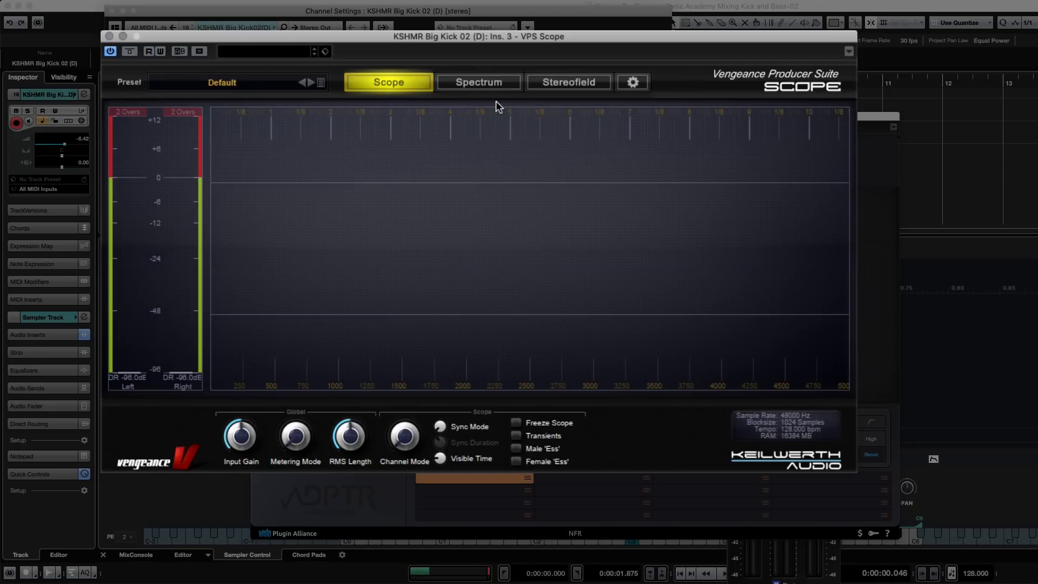
- View the Spectrum and Stereofield pages of VPS Scope, then close its window
left_click(487, 89)
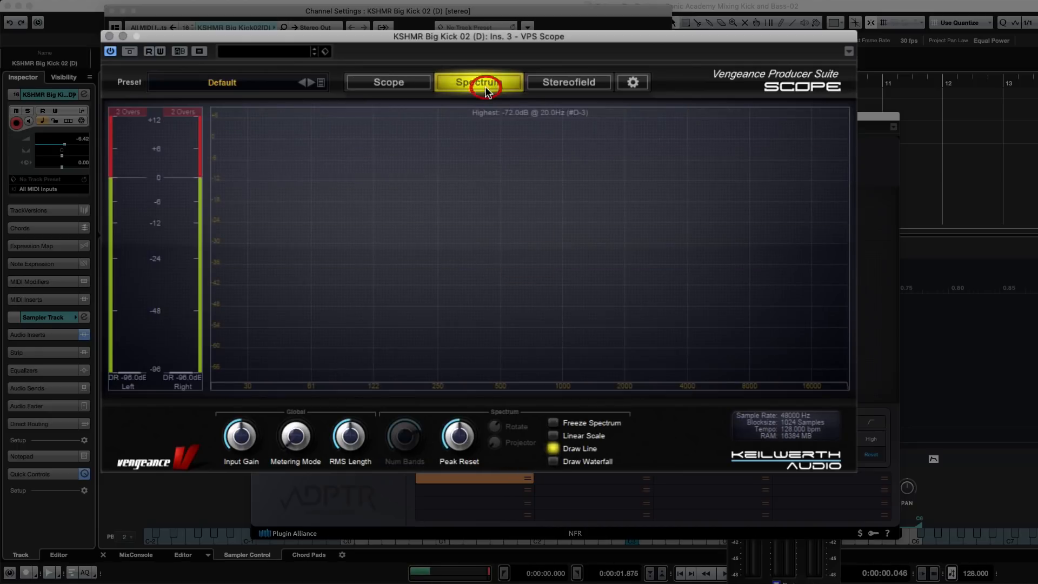
left_click(573, 82)
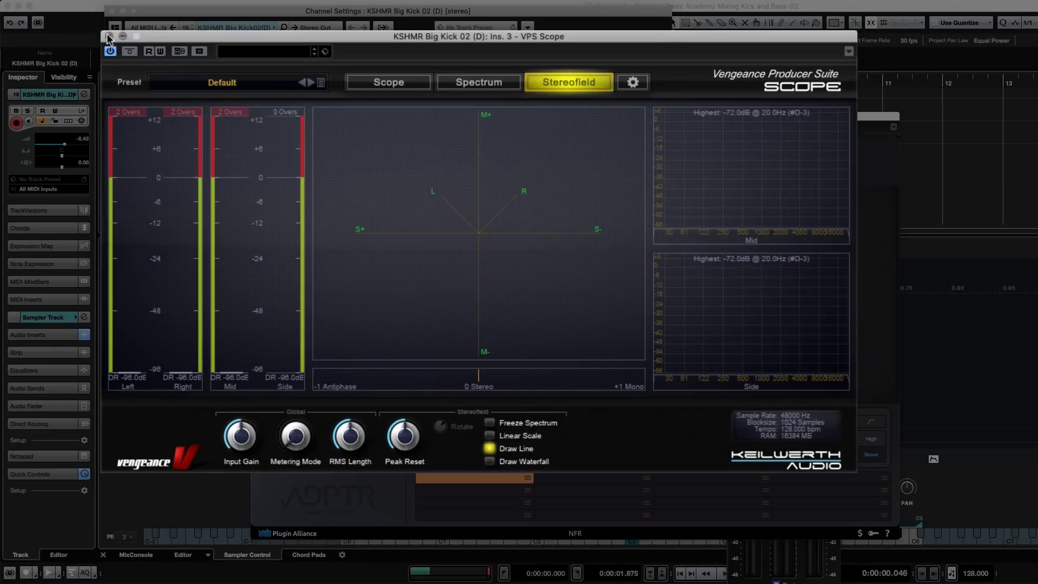
left_click_drag(321, 37, 220, 30)
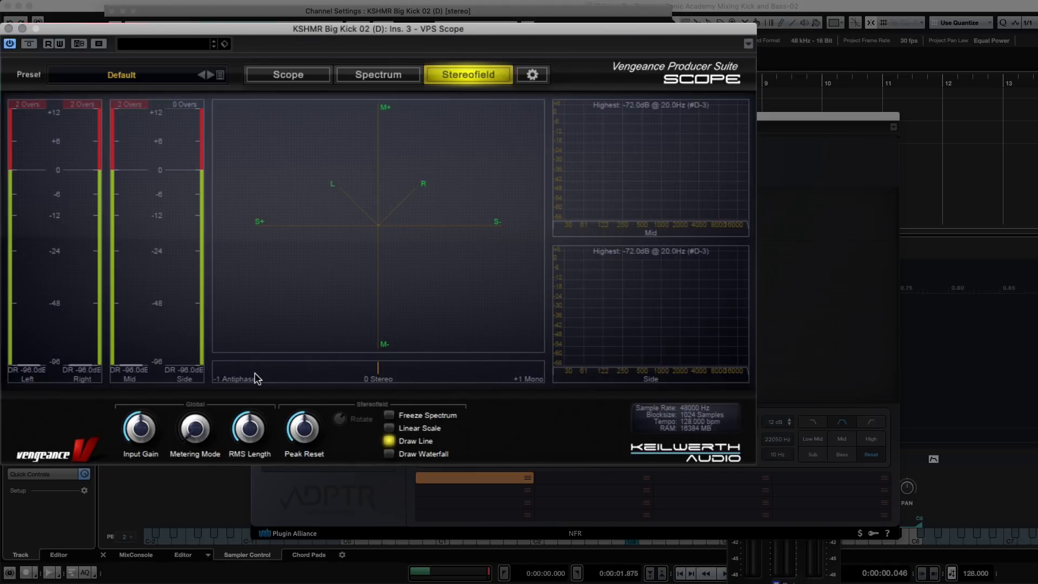
mouse_move(174, 124)
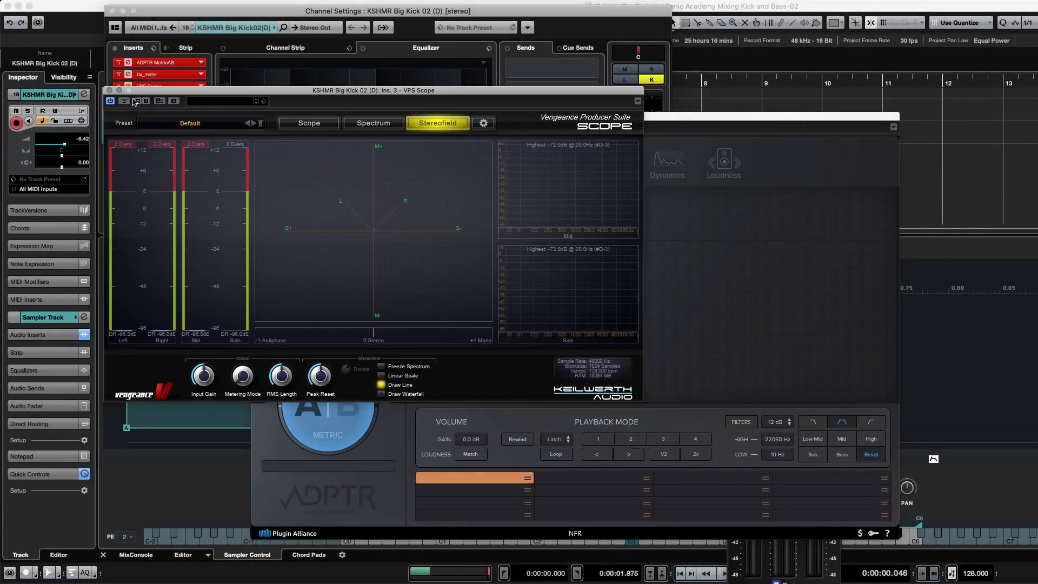
left_click(110, 90)
- Shift MetricAB out of the way, examine the bx_meter window and close it
left_click_drag(582, 123, 419, 137)
left_click_drag(789, 207, 376, 59)
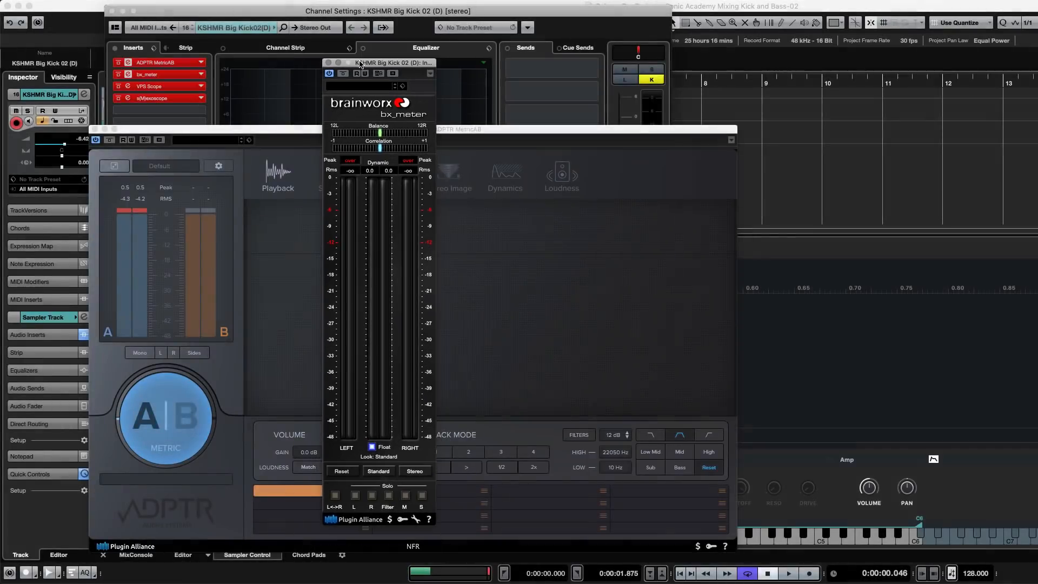
left_click(328, 63)
- Look through MetricAB's Spectrum, Correlation, Stereo Image and Dynamics pages
left_click_drag(388, 128, 507, 68)
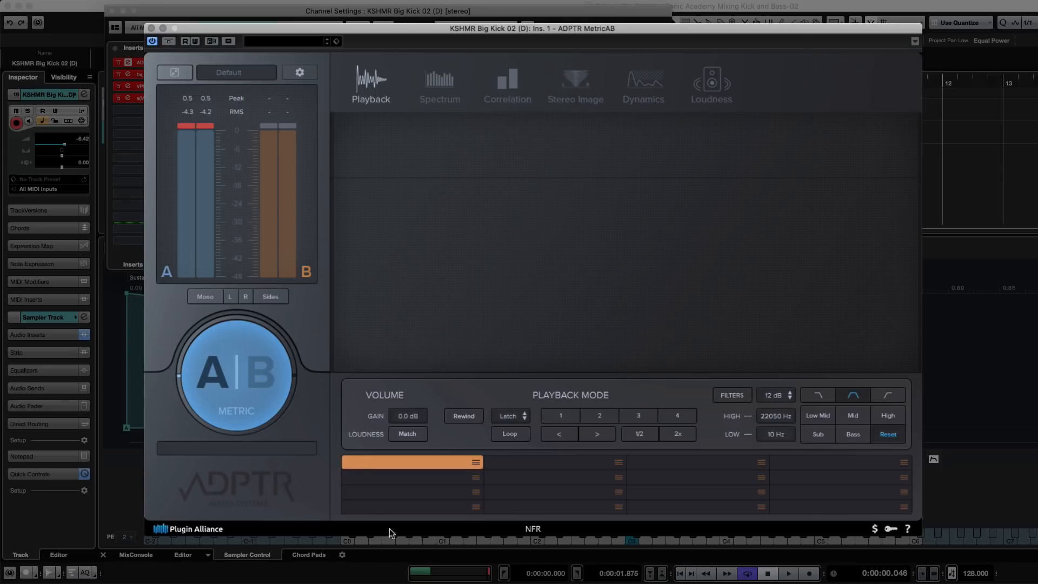
left_click(340, 293)
left_click(445, 96)
left_click(508, 87)
left_click(576, 87)
left_click(633, 80)
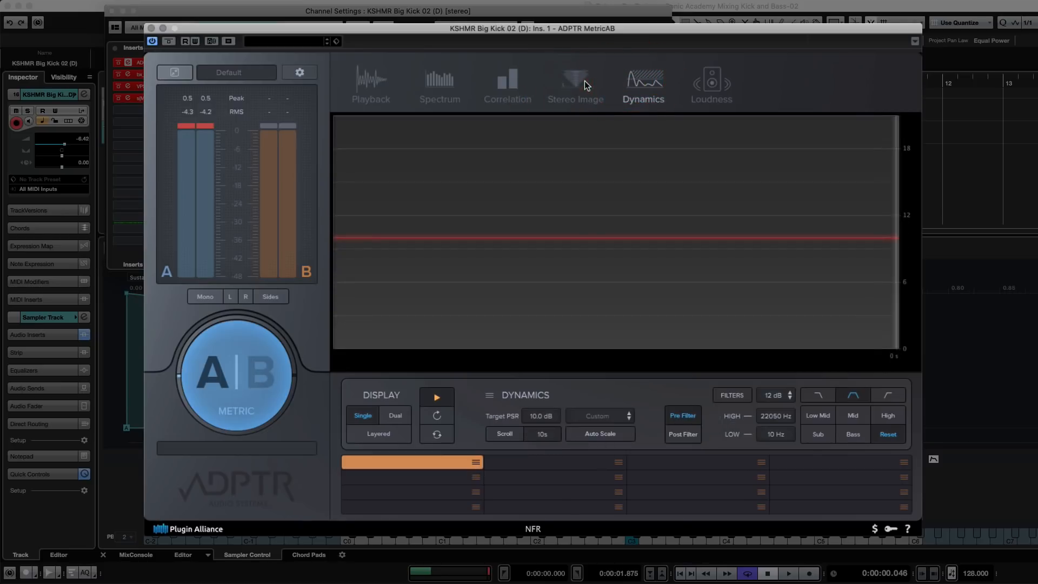
- Play the kick while viewing MetricAB's pages from Spectrum to Loudness, then stop playback and close MetricAB
key("space")
left_click(442, 85)
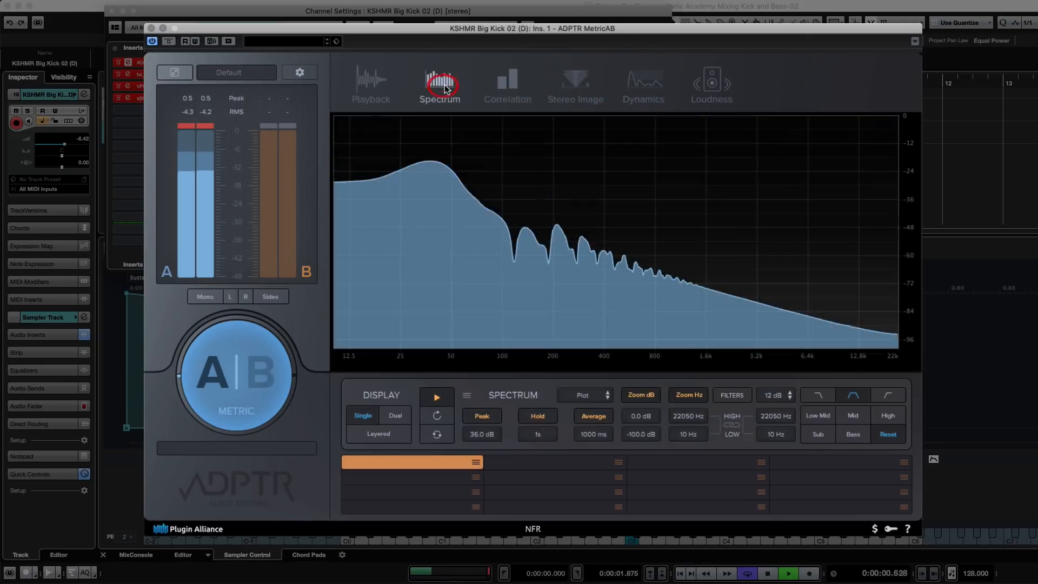
left_click(508, 82)
left_click(576, 81)
left_click(657, 81)
key("space")
left_click(704, 84)
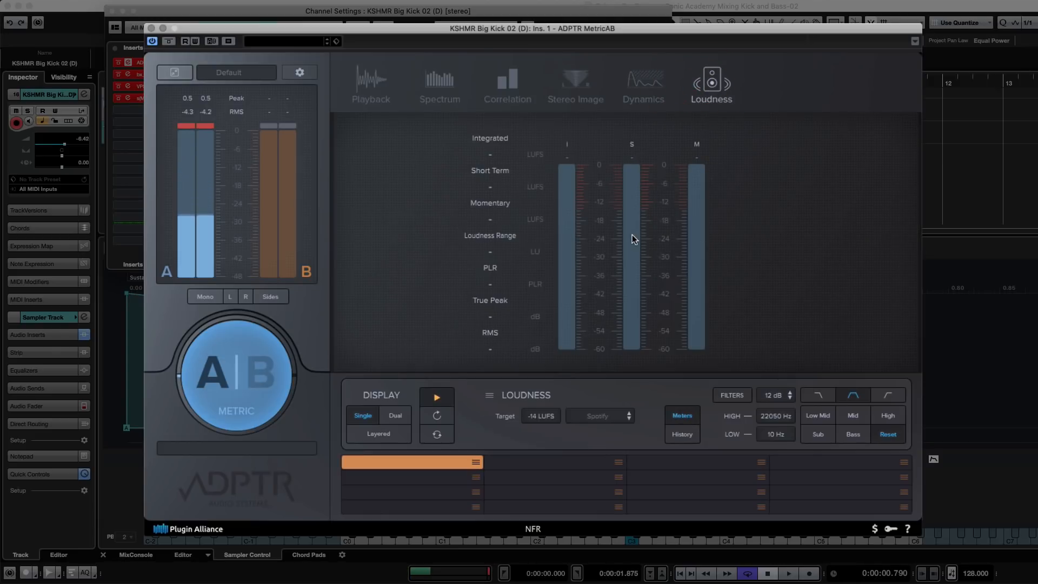
left_click(405, 279)
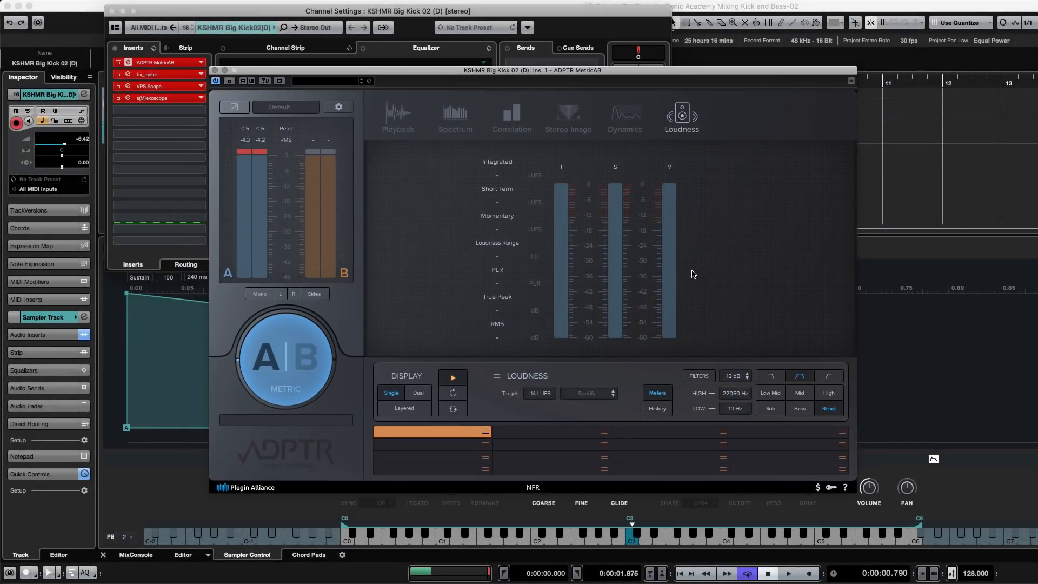
left_click(214, 70)
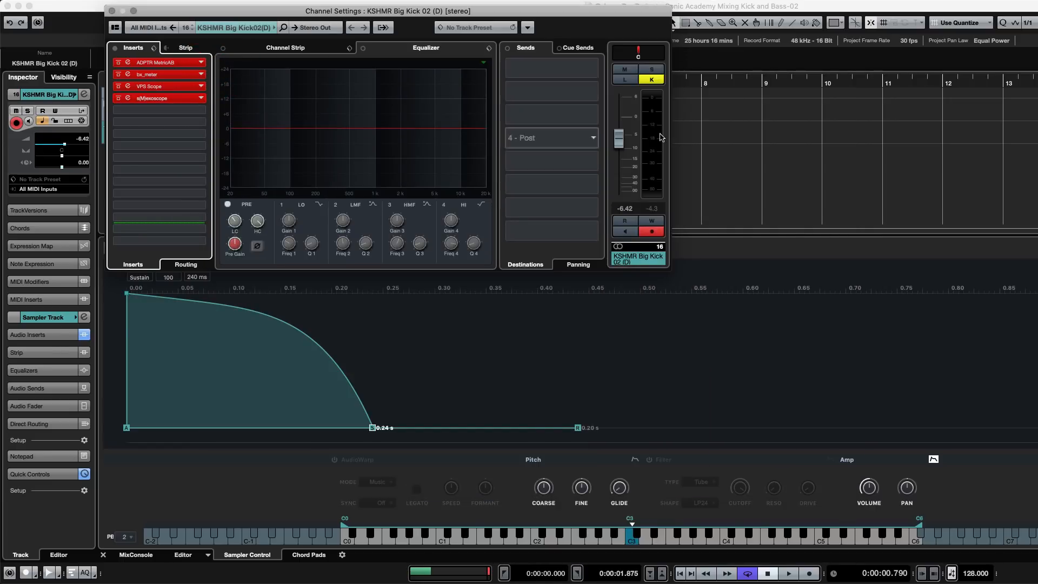
- Load VUMTdeluxe into the fifth insert slot, look over its window and close it
left_click(157, 110)
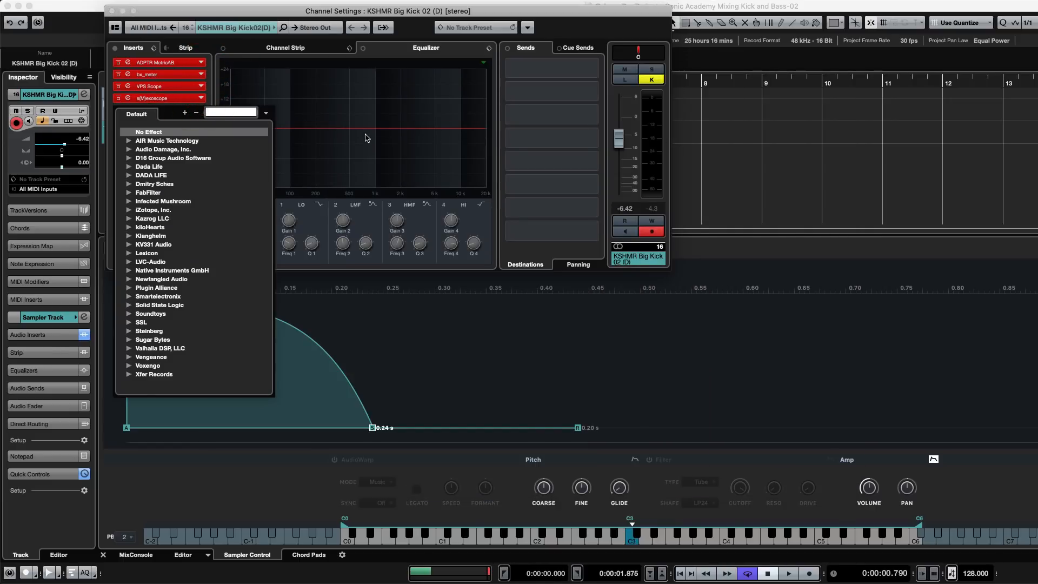
type("vumt")
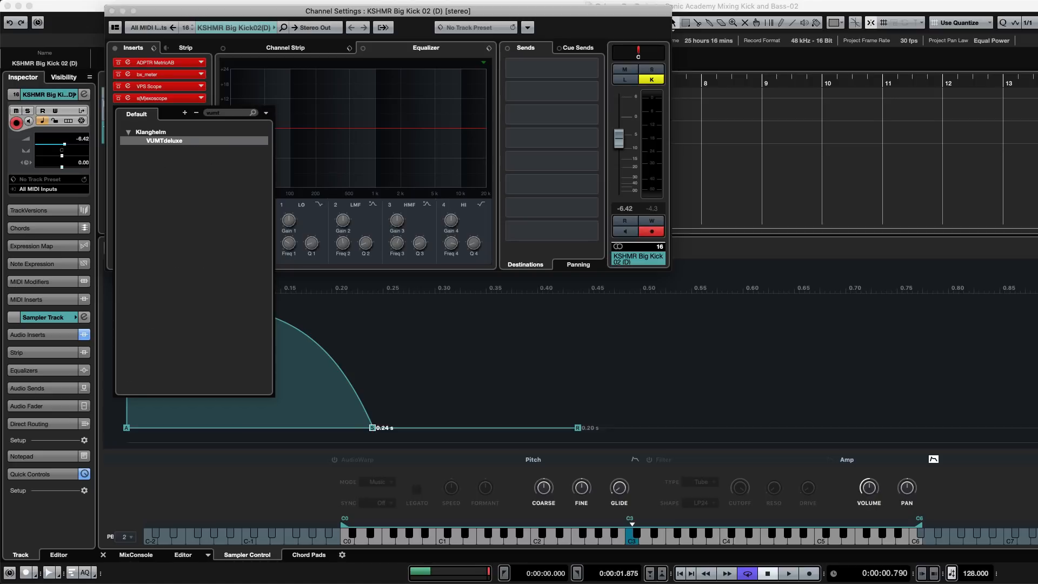
key("Return")
left_click_drag(745, 239, 218, 109)
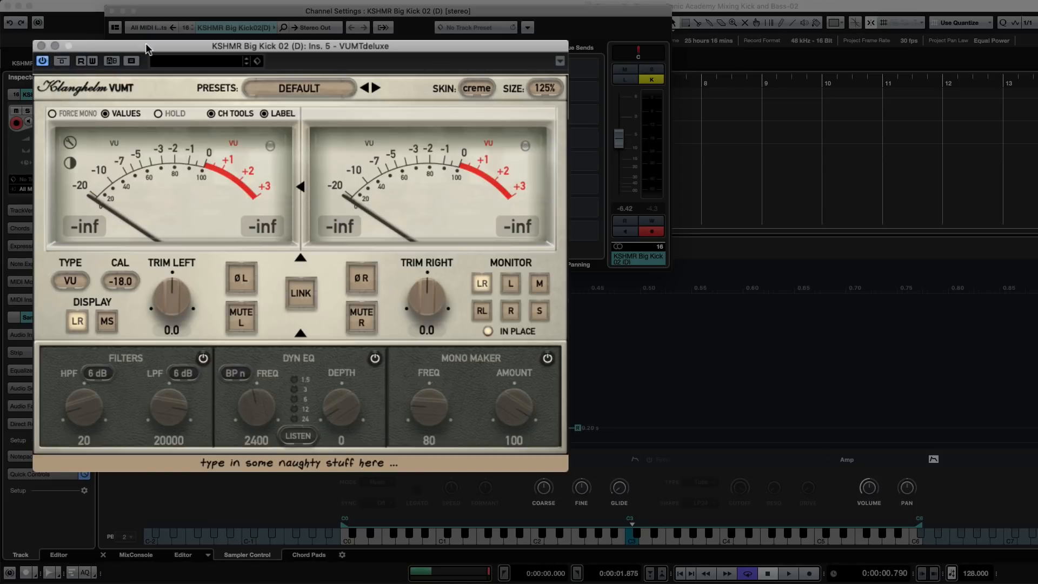
left_click_drag(143, 51, 160, 76)
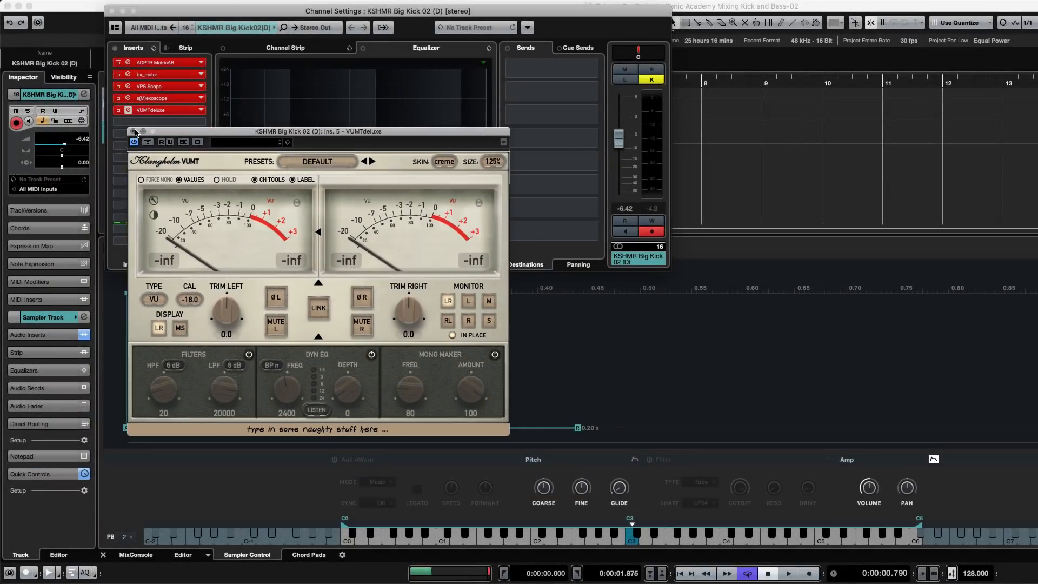
left_click(59, 71)
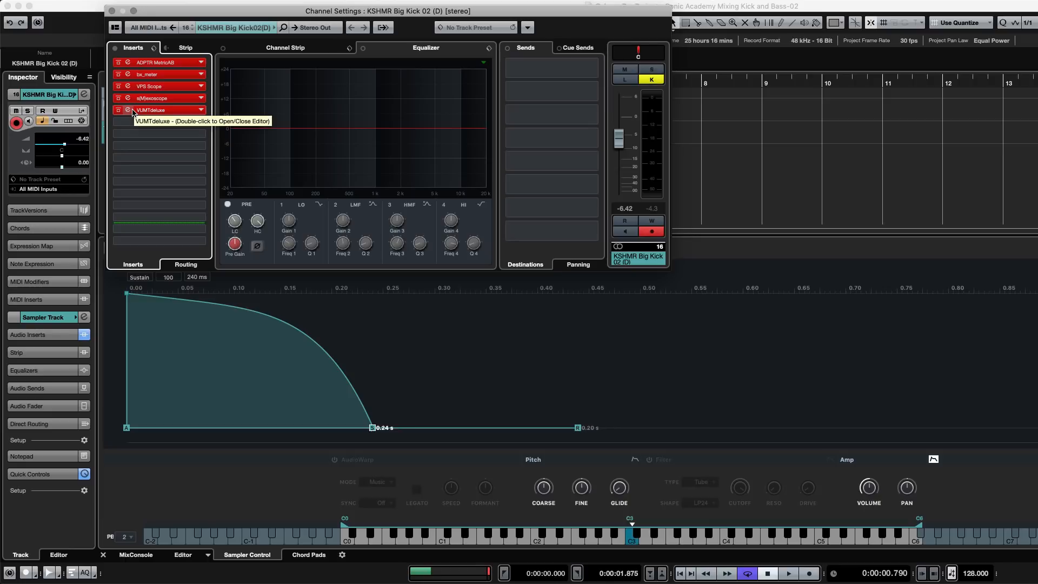
- Load Tube Compressor from the Steinberg Dynamics effects into the fifth insert slot, close its window and switch the insert off
left_click(203, 111)
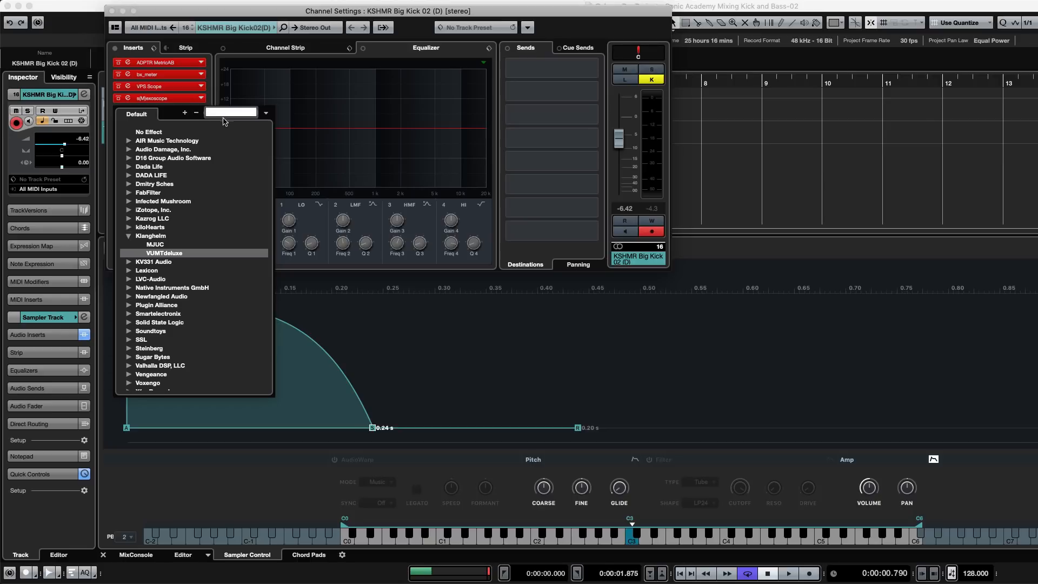
left_click(266, 113)
left_click(289, 129)
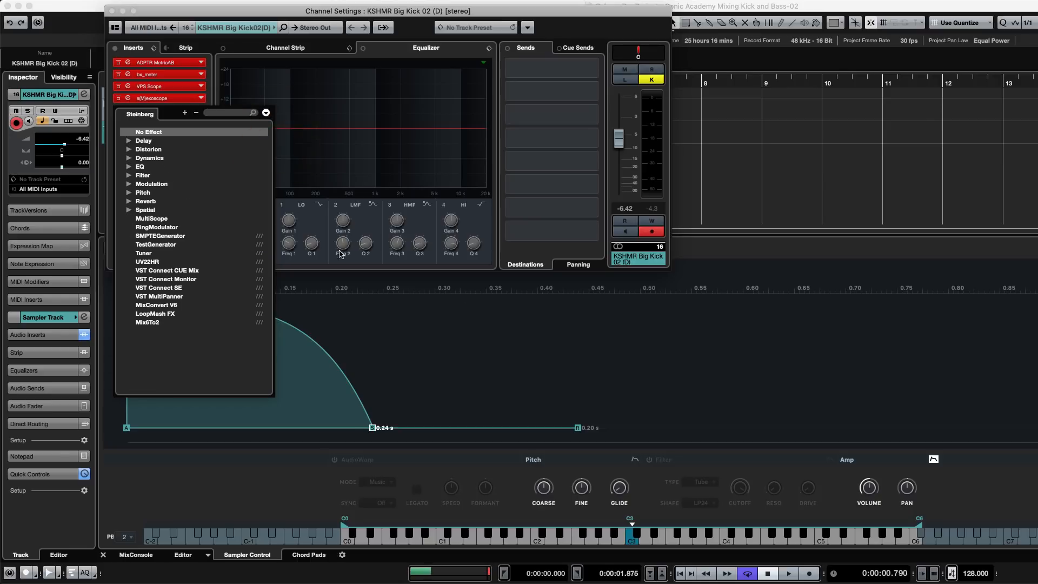
left_click(129, 159)
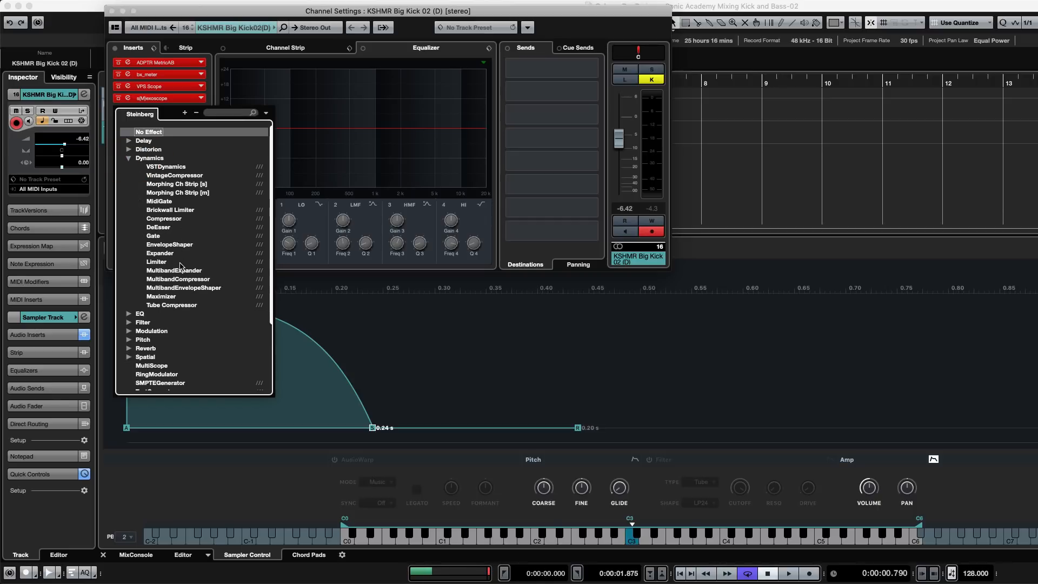
left_click(172, 305)
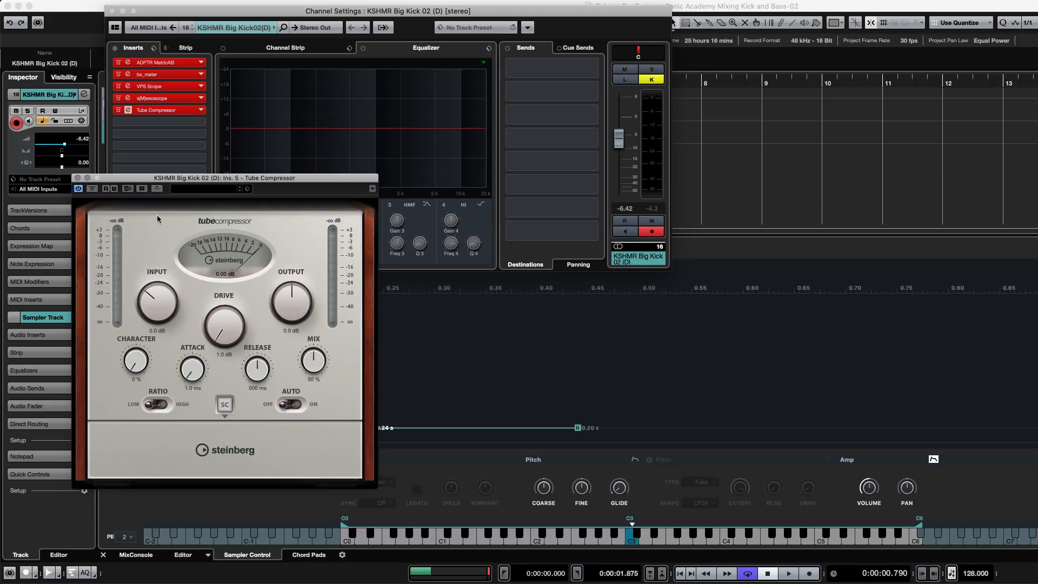
left_click(78, 178)
left_click(118, 111)
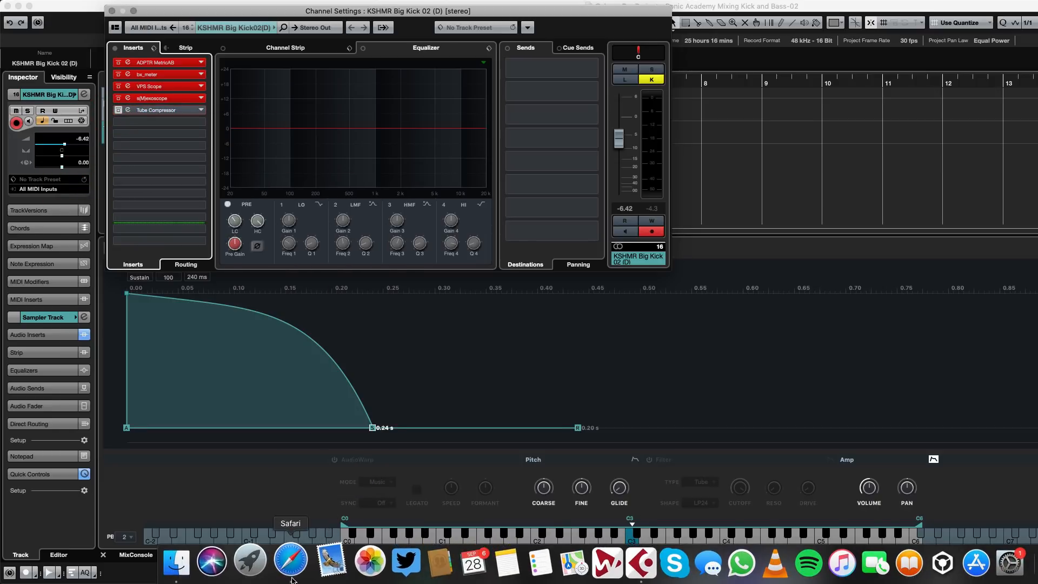
- Switch to Safari and view the Youlean Loudness Meter, DMG TrackMeter and s(M)exoscope web pages
left_click(290, 565)
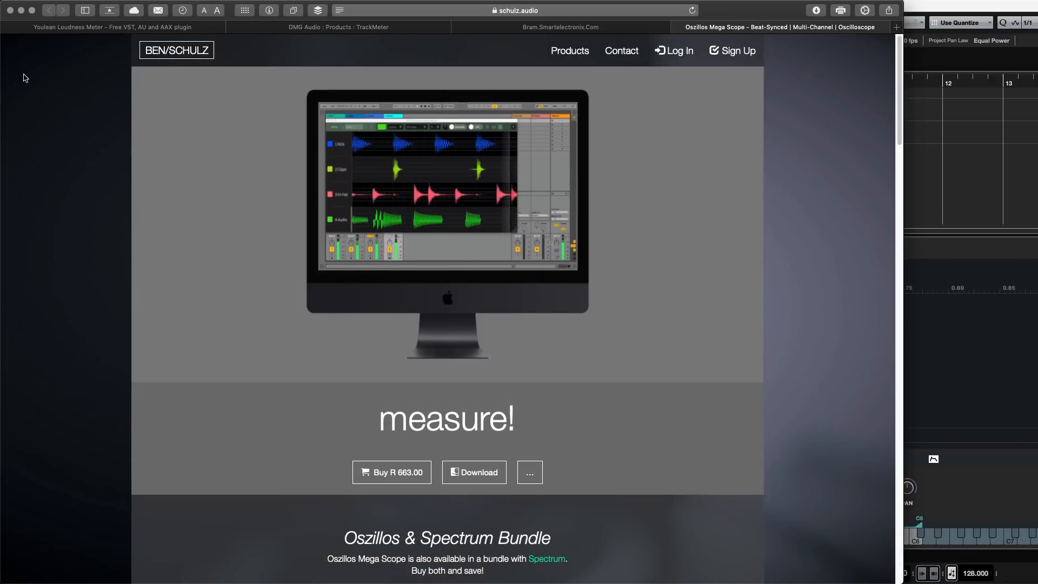
left_click(90, 28)
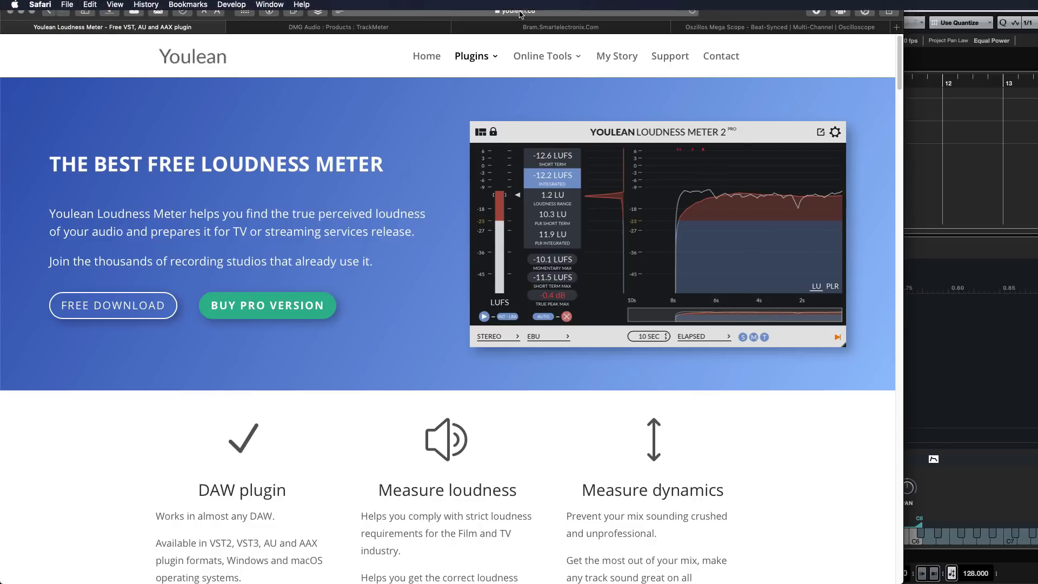
left_click(301, 28)
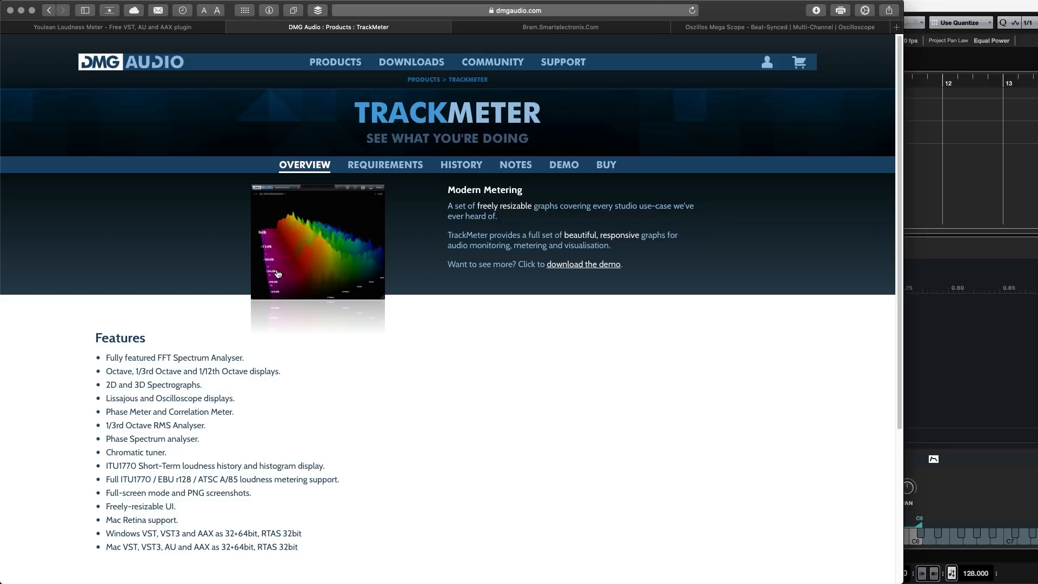
left_click(506, 30)
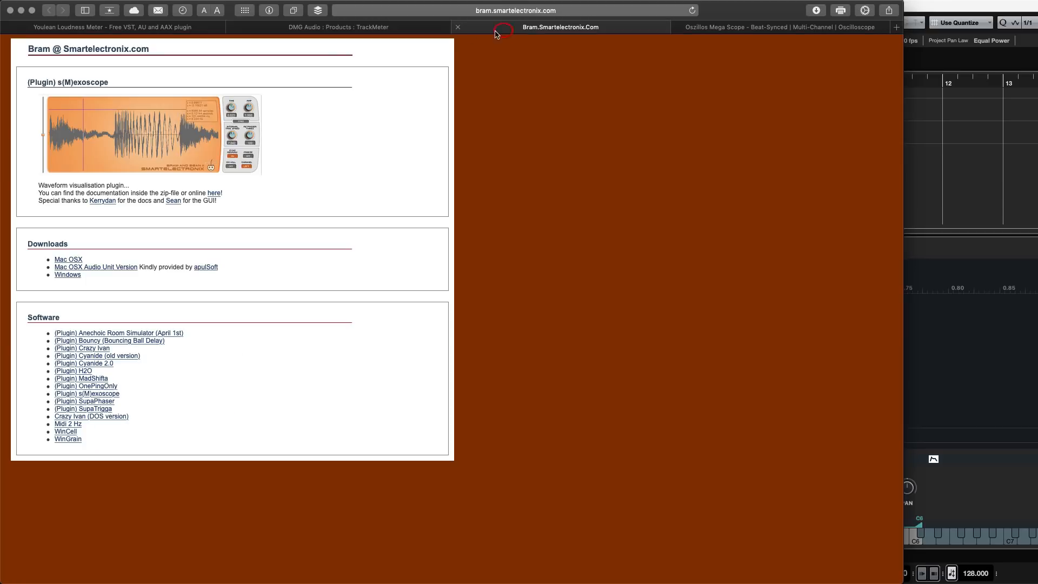
- Close the s(M)exoscope, Oszillos, TrackMeter and Youlean pages and return to the Cubase project
left_click(459, 28)
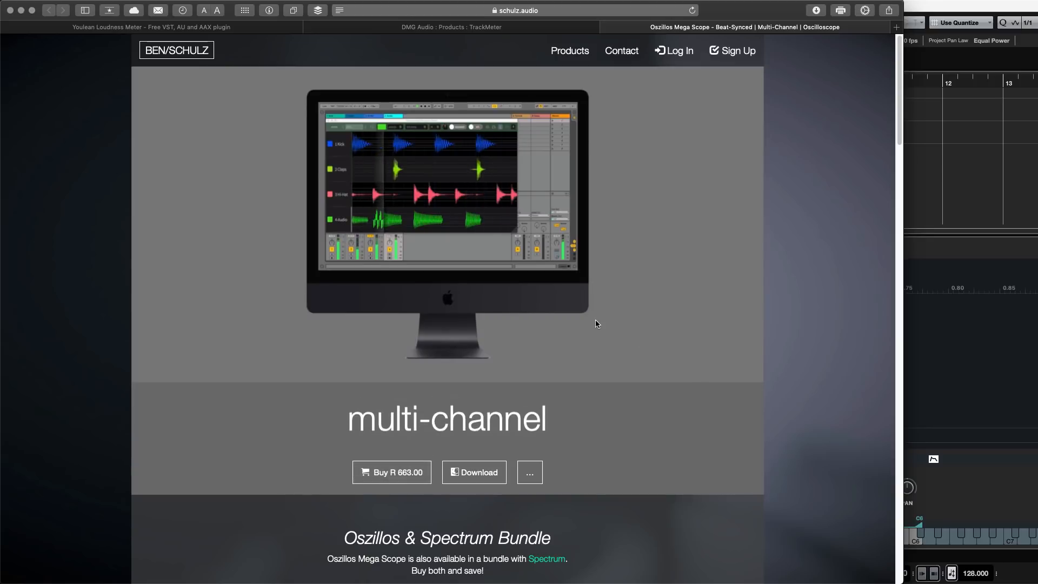
left_click(607, 27)
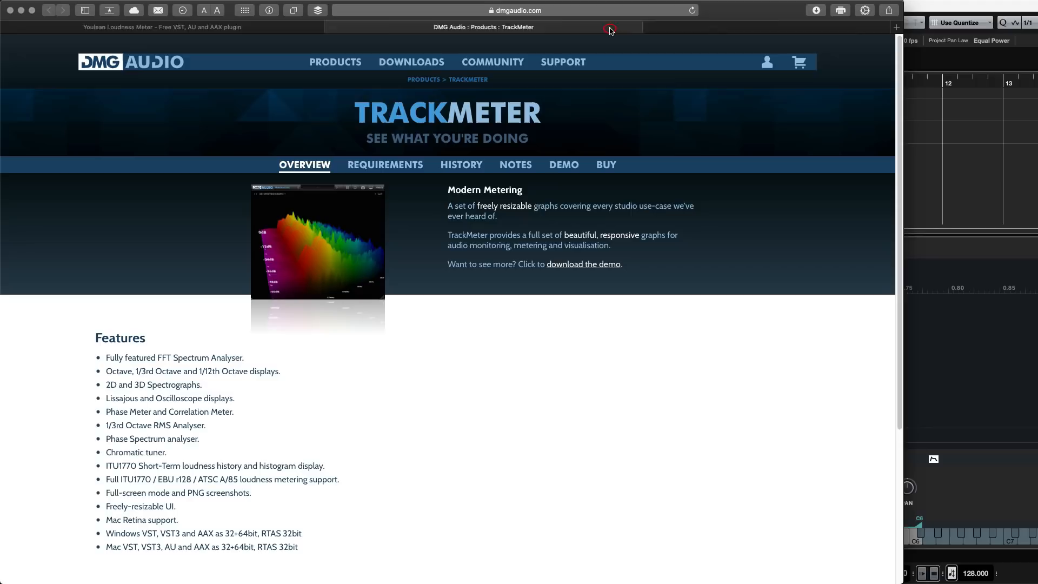
left_click(458, 27)
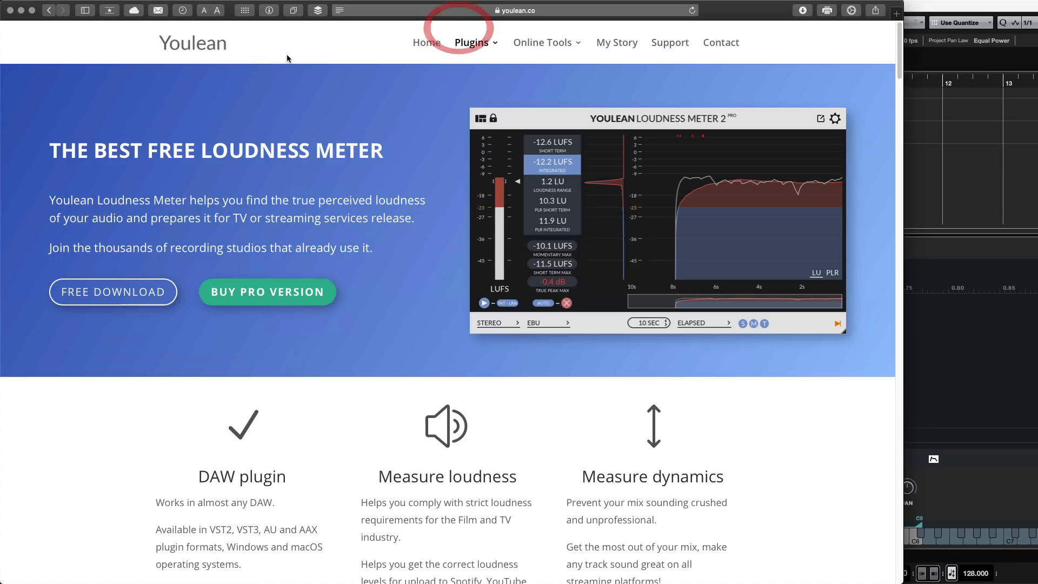
left_click(11, 11)
left_click(11, 10)
- Make the arrangement area taller by lowering its divider above the sampler editor
left_click(365, 157)
left_click_drag(337, 234, 334, 265)
left_click(458, 146)
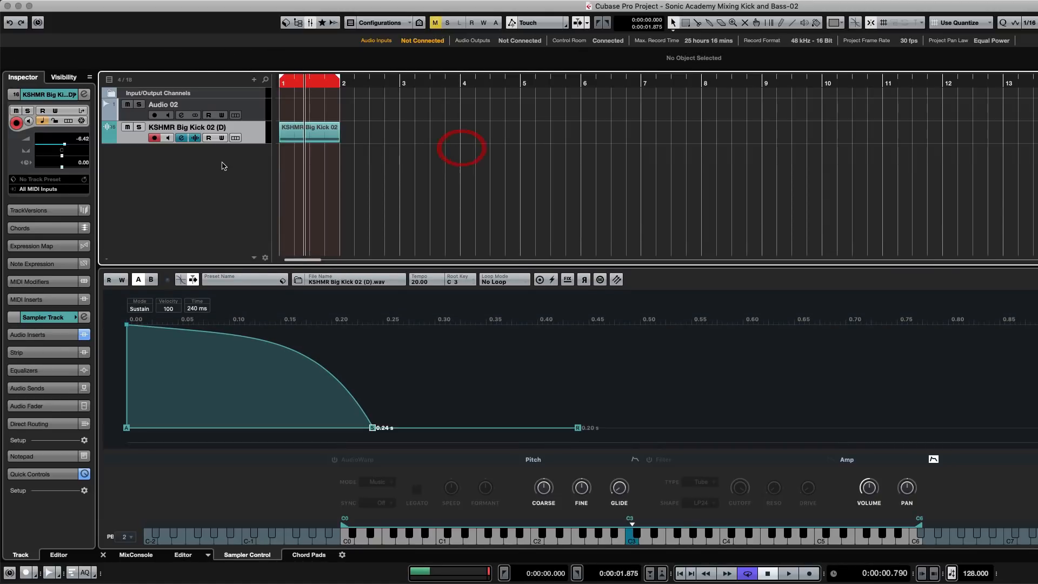
- Select the KSHMR Big Kick 02 (D) part and zoom the arrangement in horizontally around bar 1
left_click(364, 130)
key("h")
key("h")
key("h")
left_click(363, 130)
key("h")
key("h")
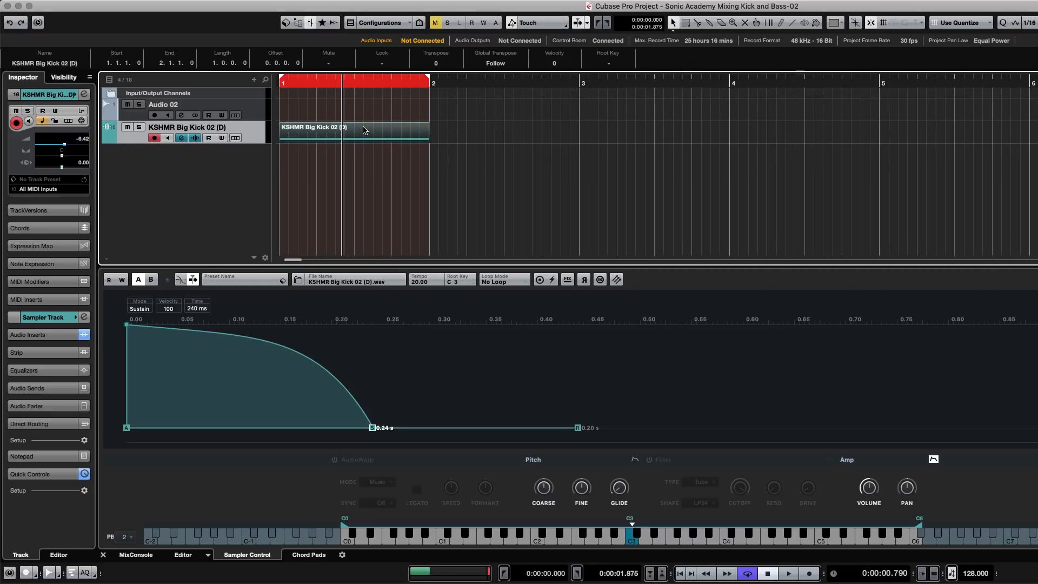